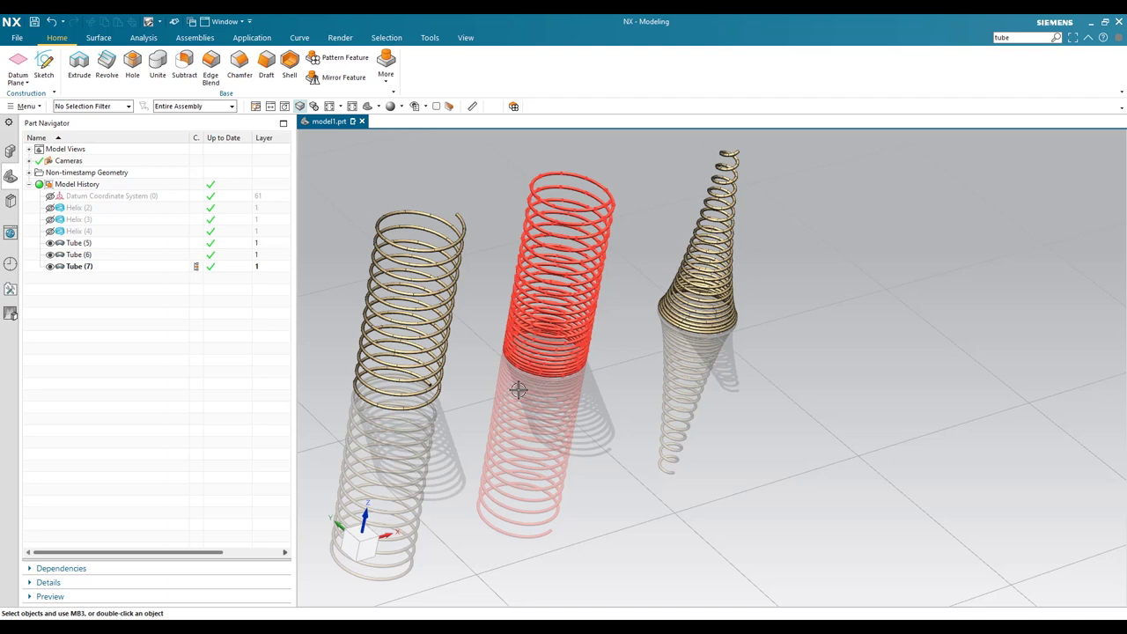
# Create a new millimetre part named model2.prt from the Model template.
pyautogui.click(19, 42)
pyautogui.click(24, 58)
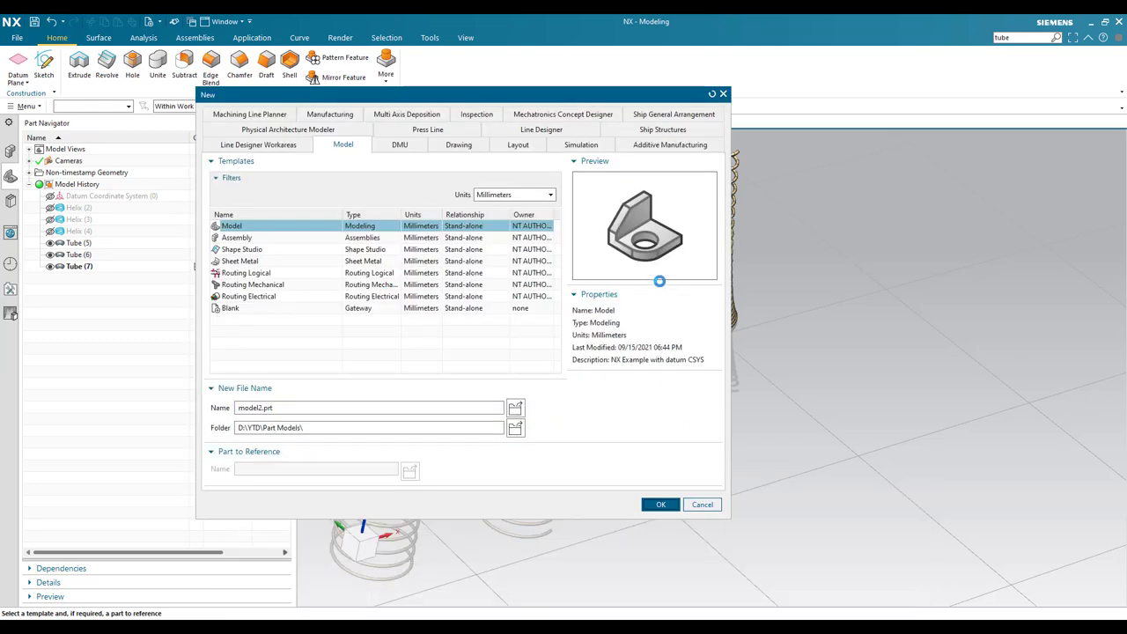
pyautogui.moveTo(660, 281); pyautogui.dragTo(619, 306, button='middle')
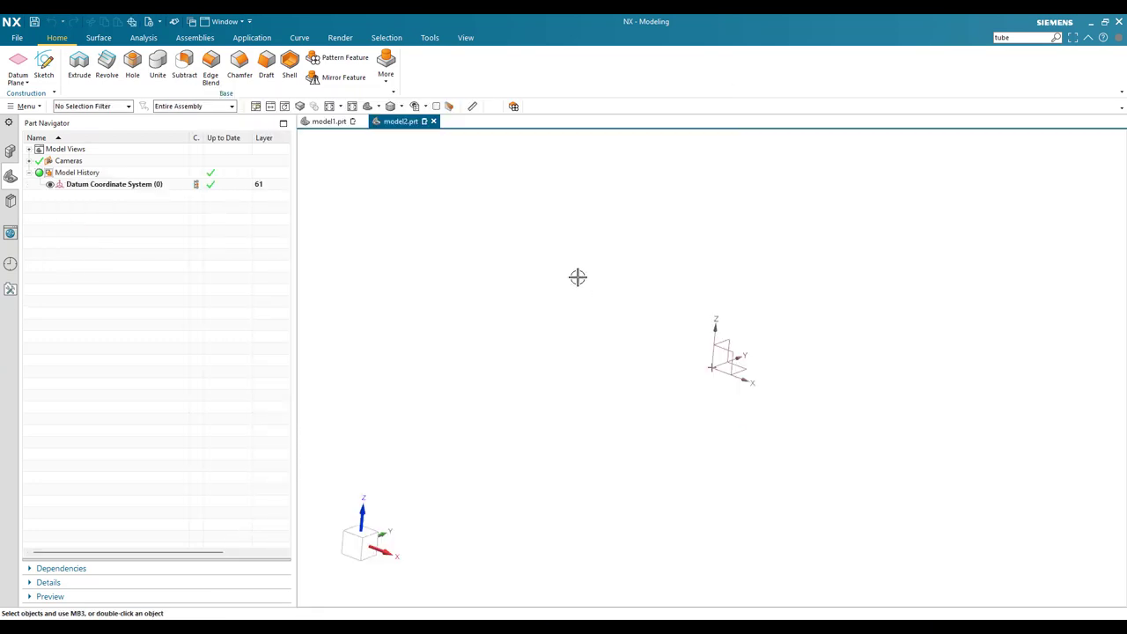
# Start a Helix along a vector at the origin and set its constant pitch to 10 mm.
pyautogui.click(26, 106)
pyautogui.moveTo(35, 164)
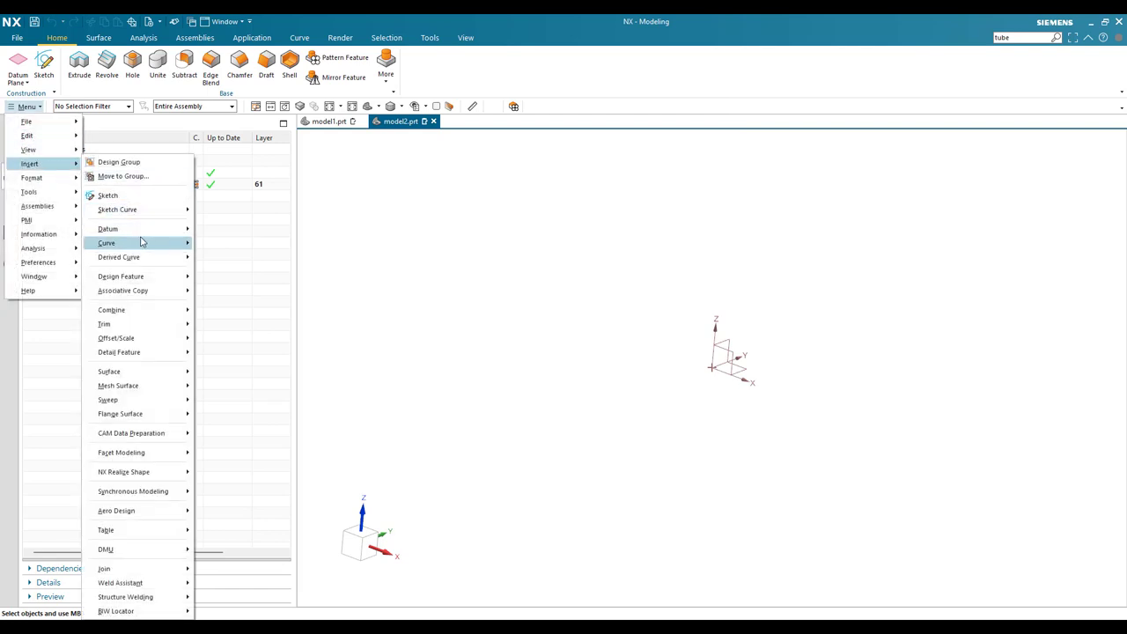
pyautogui.moveTo(141, 242)
pyautogui.click(221, 337)
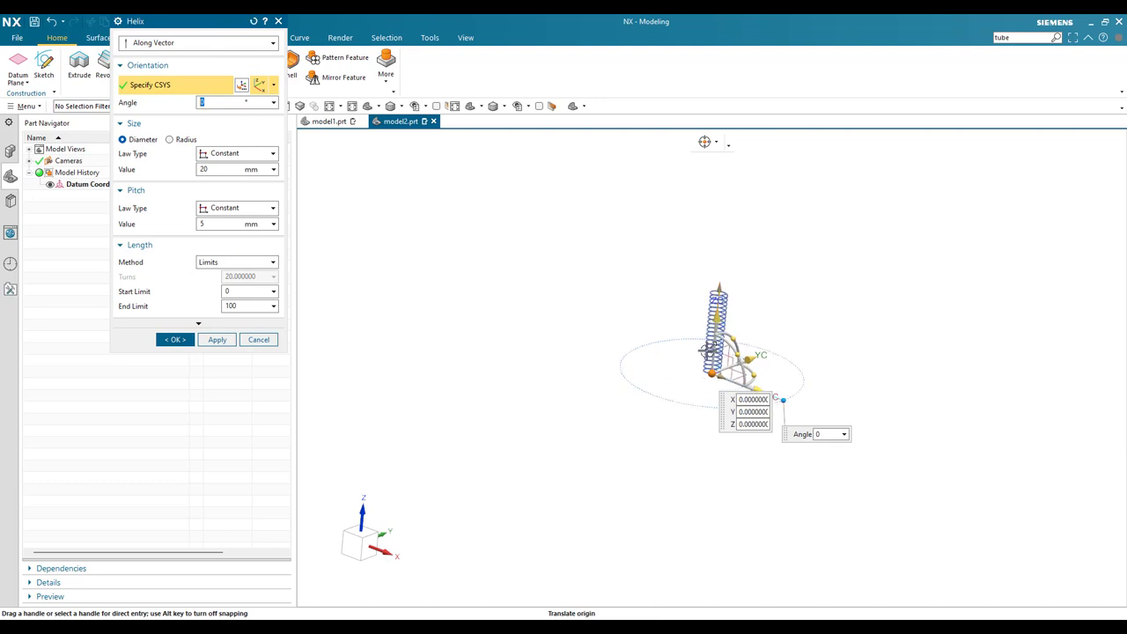
pyautogui.scroll(5, 709, 350)
pyautogui.scroll(-2, 304, 321)
pyautogui.scroll(1, 526, 342)
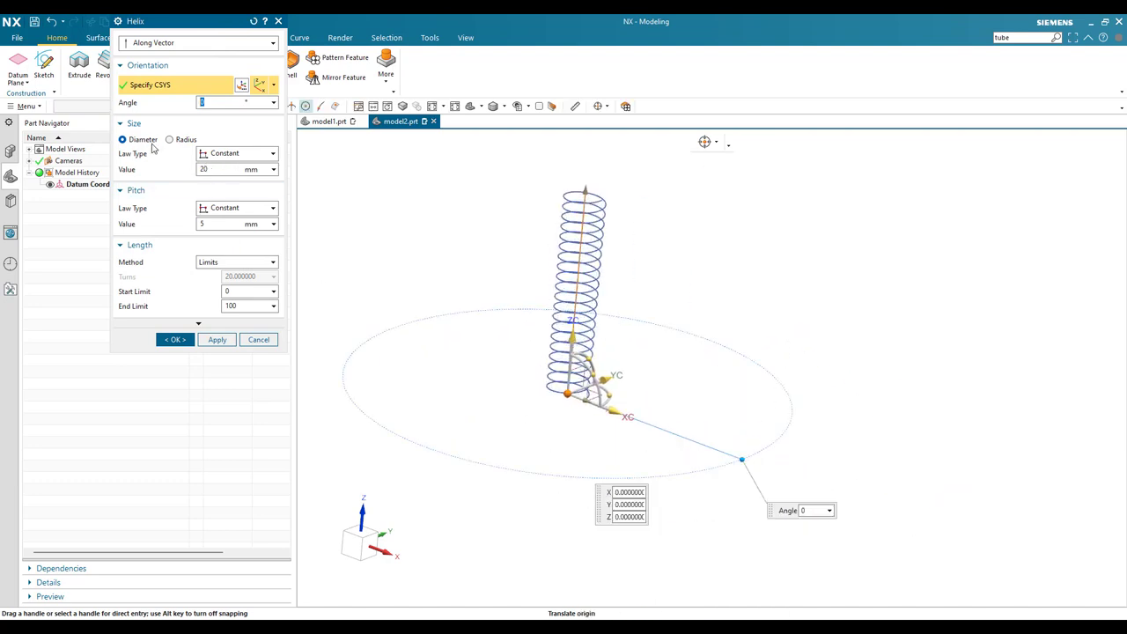
pyautogui.click(214, 168)
pyautogui.click(211, 225)
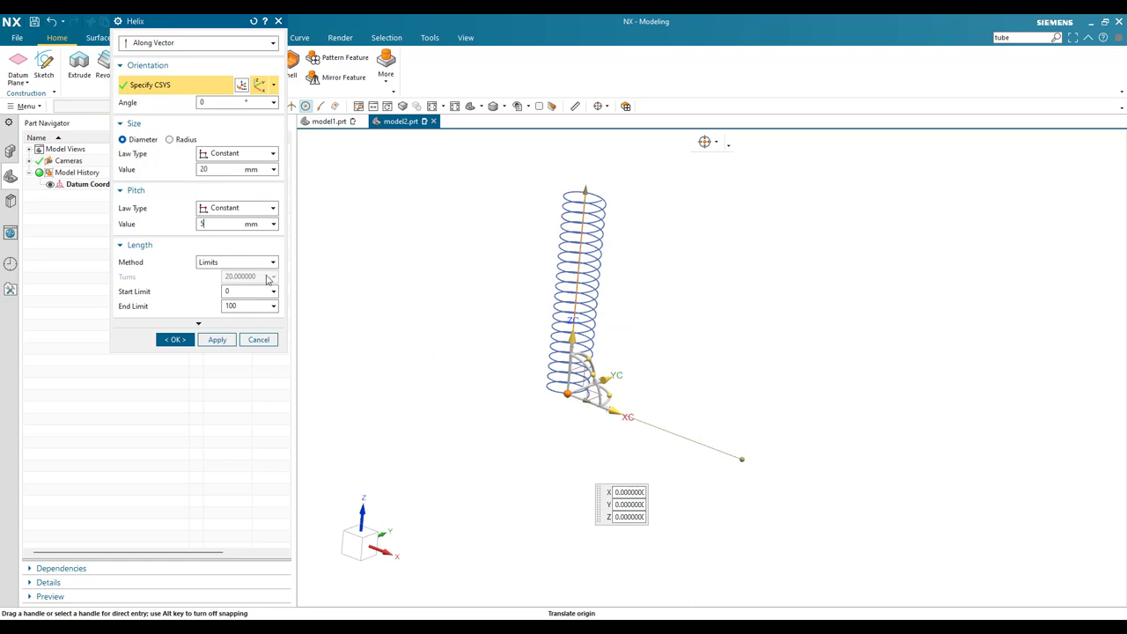
pyautogui.moveTo(226, 228); pyautogui.dragTo(101, 235)
pyautogui.press('Return')
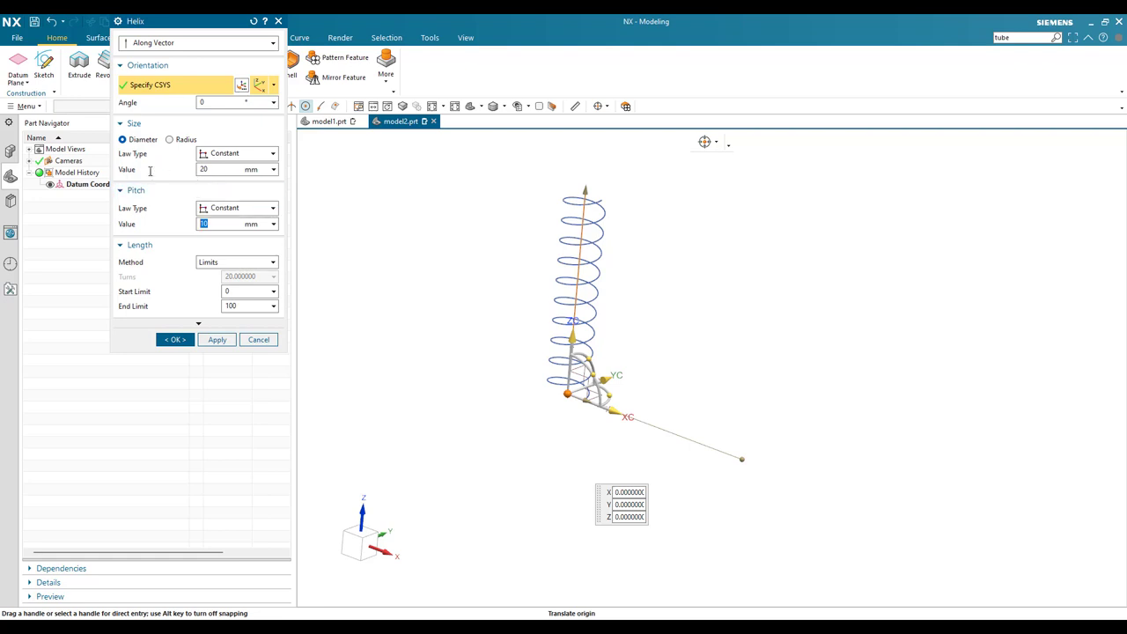
# Set the helix diameter to 30 mm and create it with limits from 0 to 100 mm.
pyautogui.moveTo(221, 170); pyautogui.dragTo(150, 171)
pyautogui.write('3')
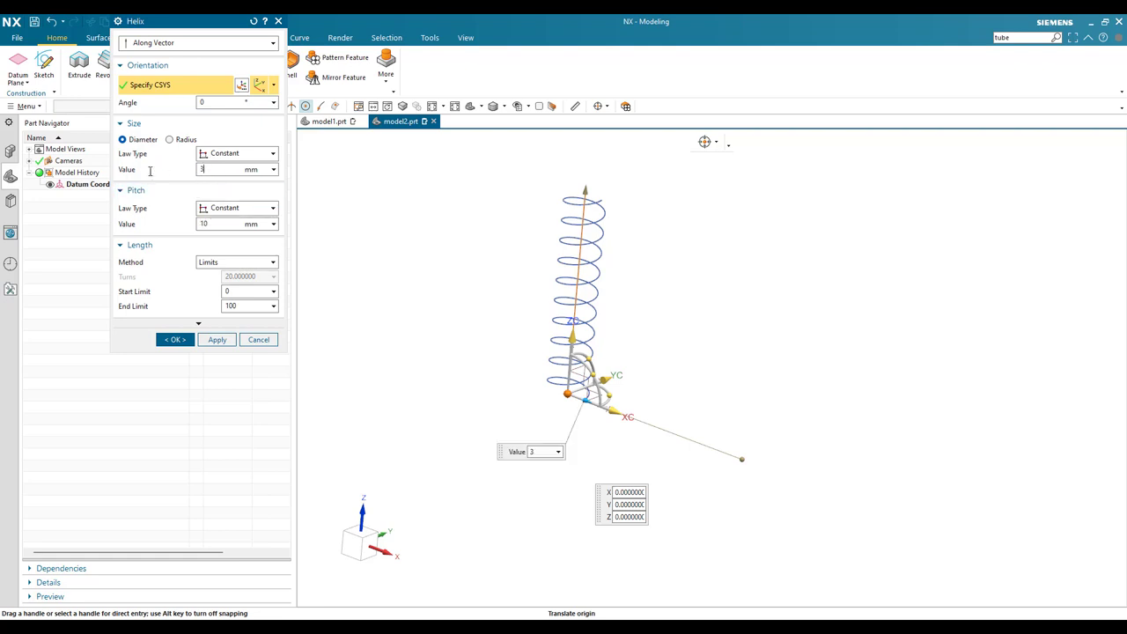
pyautogui.write('0')
pyautogui.press('Return')
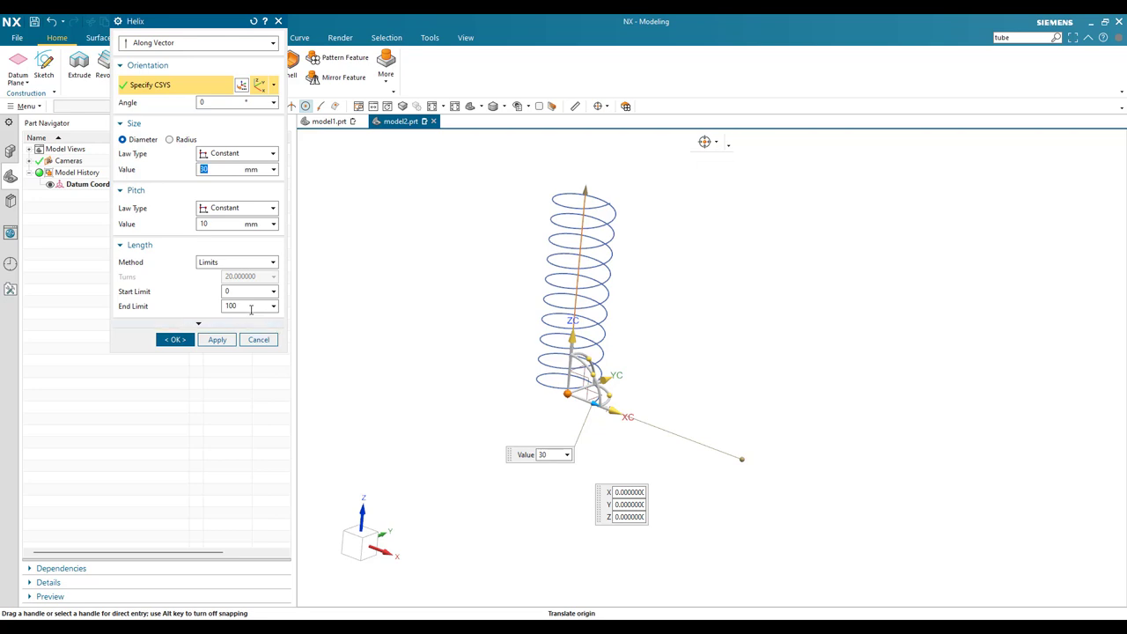
pyautogui.moveTo(501, 300); pyautogui.dragTo(453, 314, button='middle')
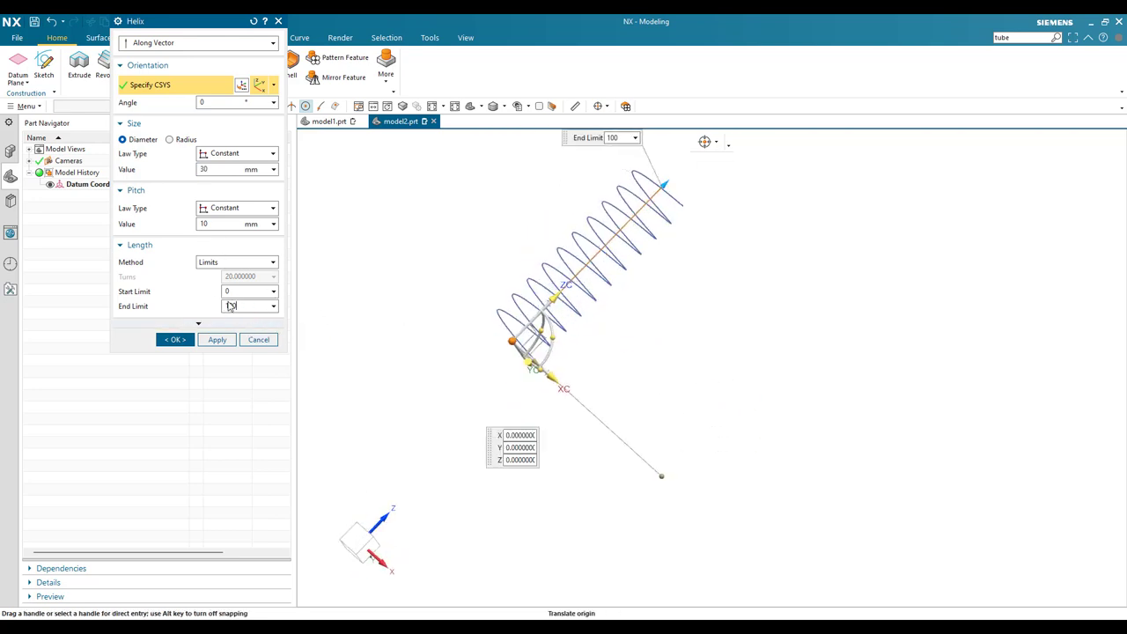
pyautogui.scroll(-2, 413, 408)
pyautogui.scroll(2, 524, 292)
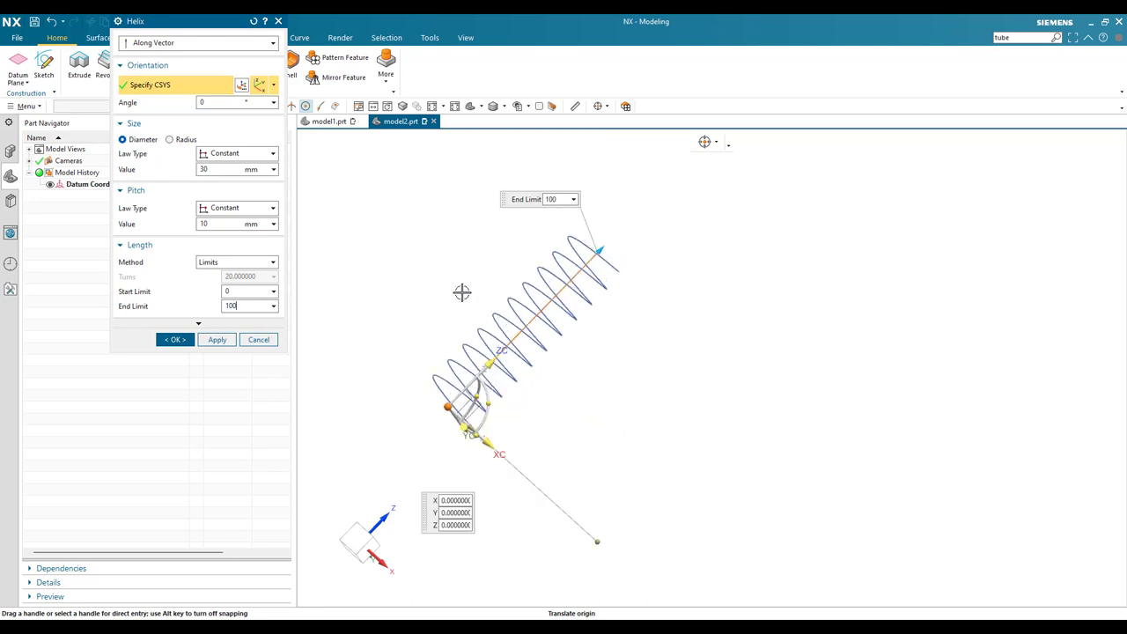
pyautogui.scroll(-1, 473, 229)
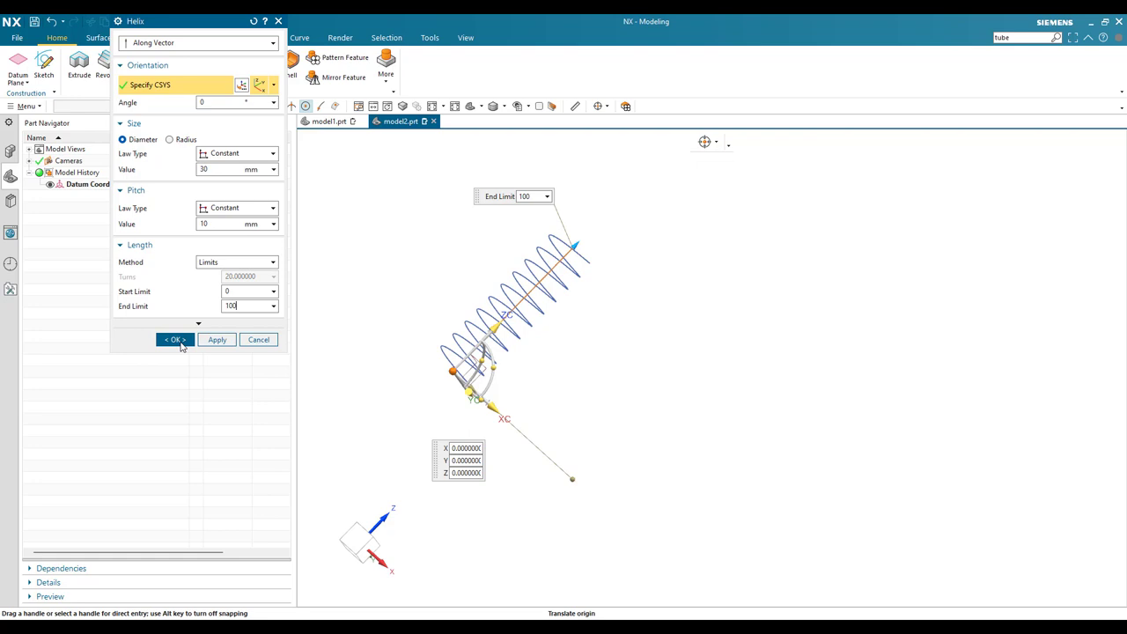
pyautogui.click(176, 340)
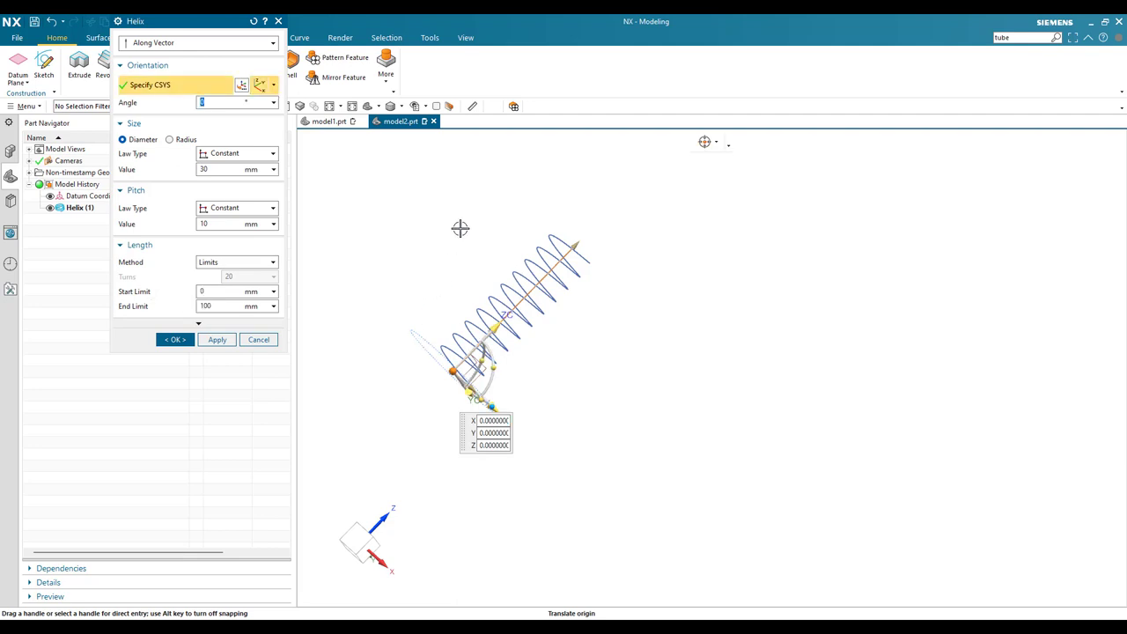
# Start a second helix and move its coordinate system 59 mm along the X axis from the origin.
pyautogui.scroll(3, 474, 323)
pyautogui.moveTo(478, 353); pyautogui.dragTo(498, 333, button='middle')
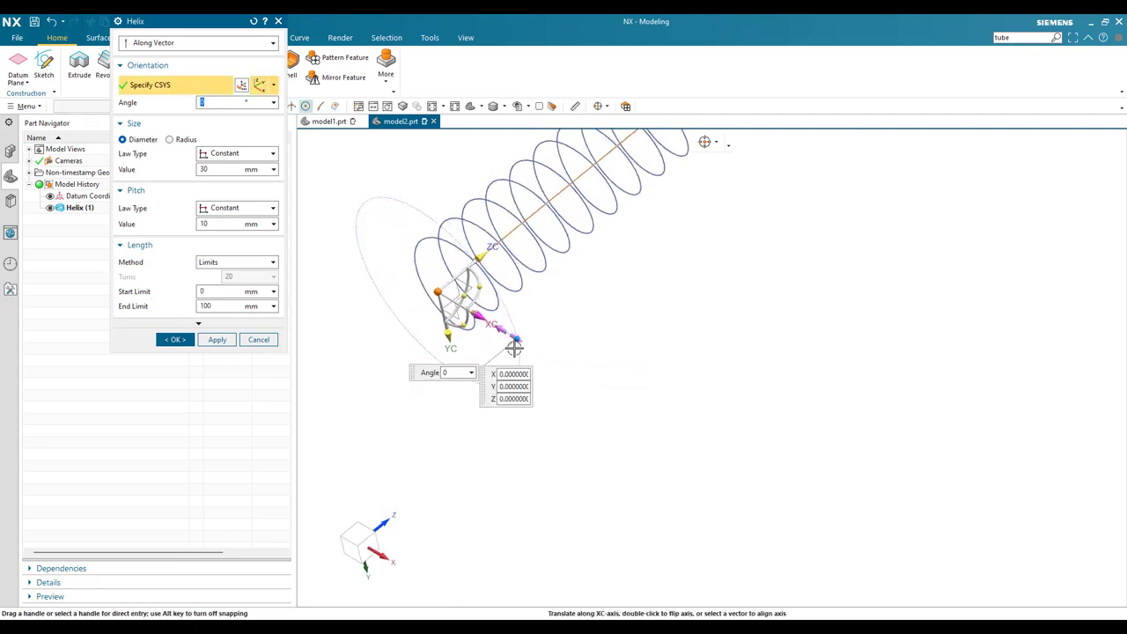
pyautogui.moveTo(533, 364); pyautogui.dragTo(600, 418)
pyautogui.moveTo(463, 352); pyautogui.dragTo(473, 387, button='middle')
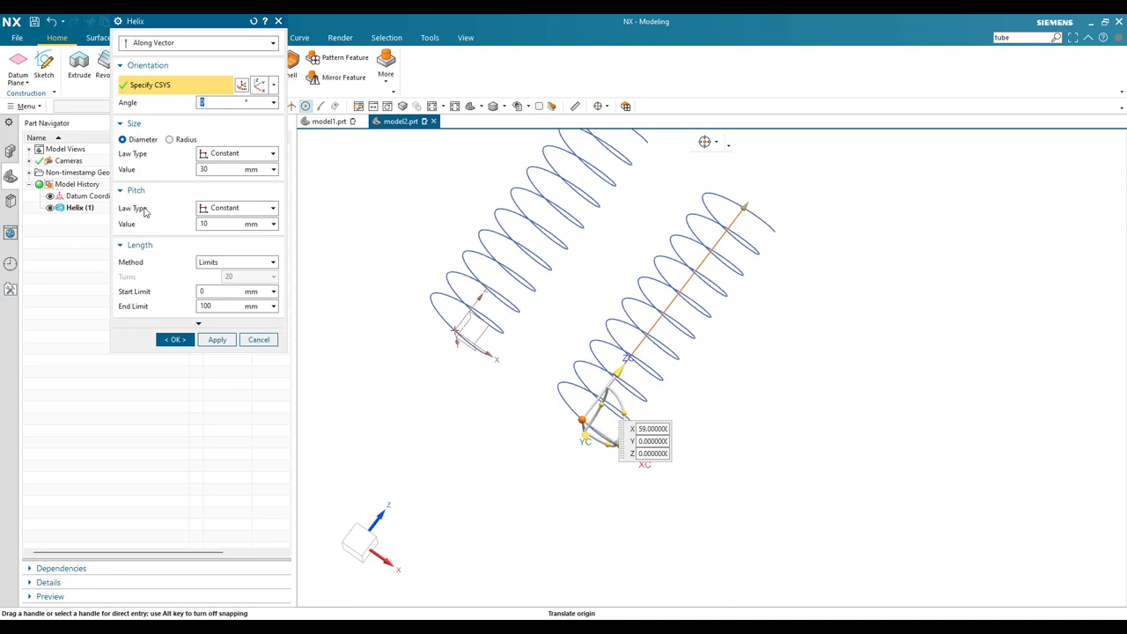
# Switch the second helix's pitch to a Linear law with a start pitch of 2 mm.
pyautogui.click(228, 210)
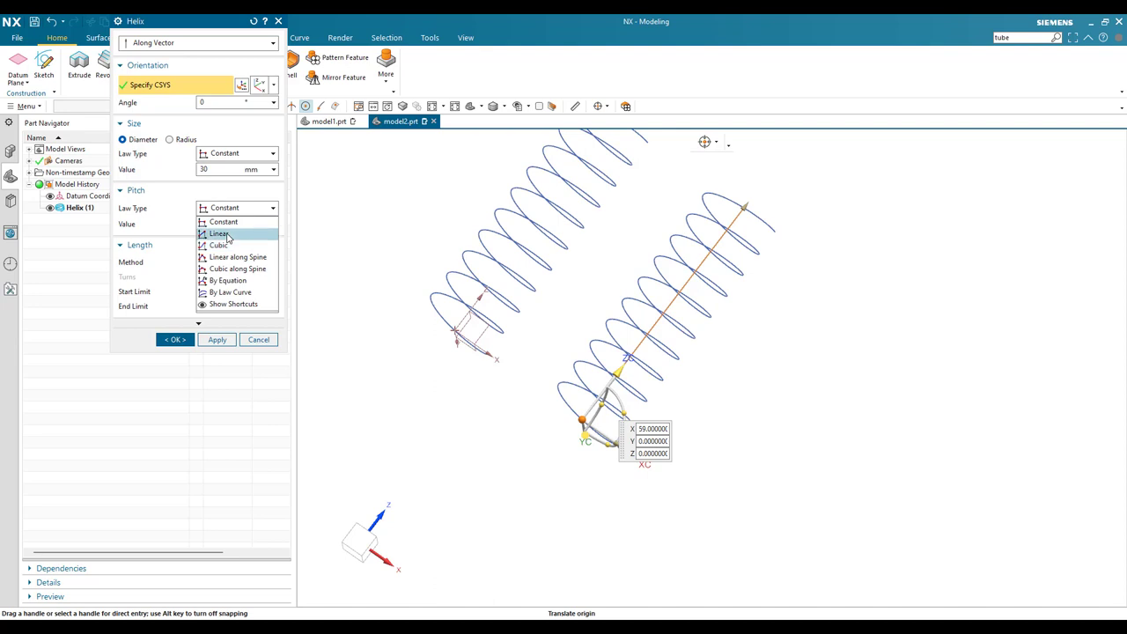
pyautogui.click(219, 233)
pyautogui.press('Tab')
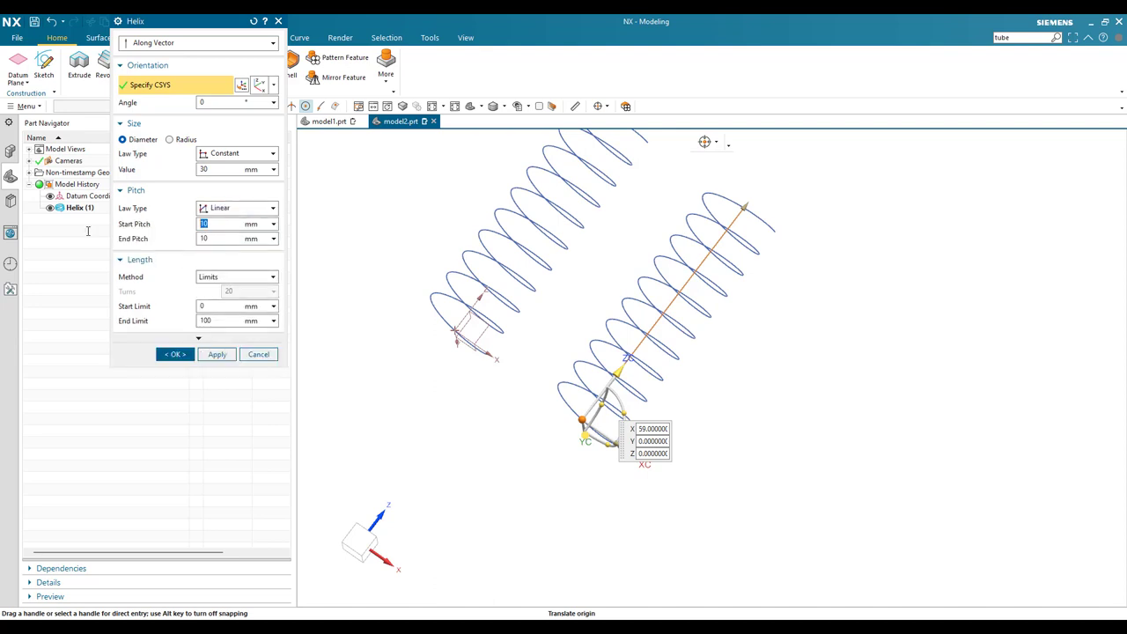
pyautogui.scroll(2, 595, 425)
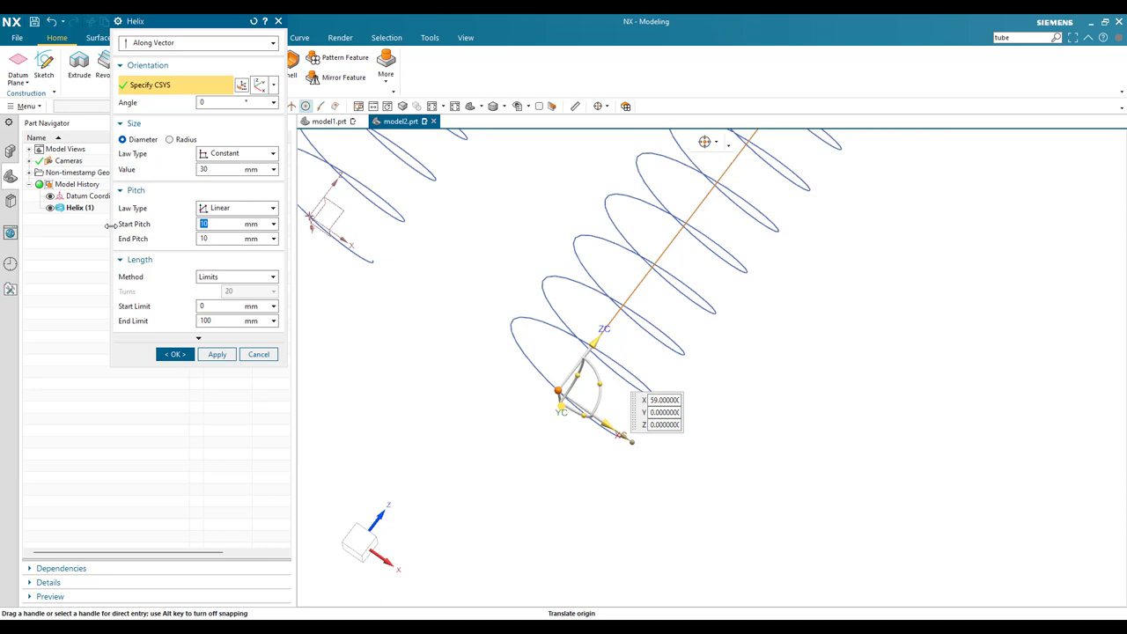
pyautogui.press('Return')
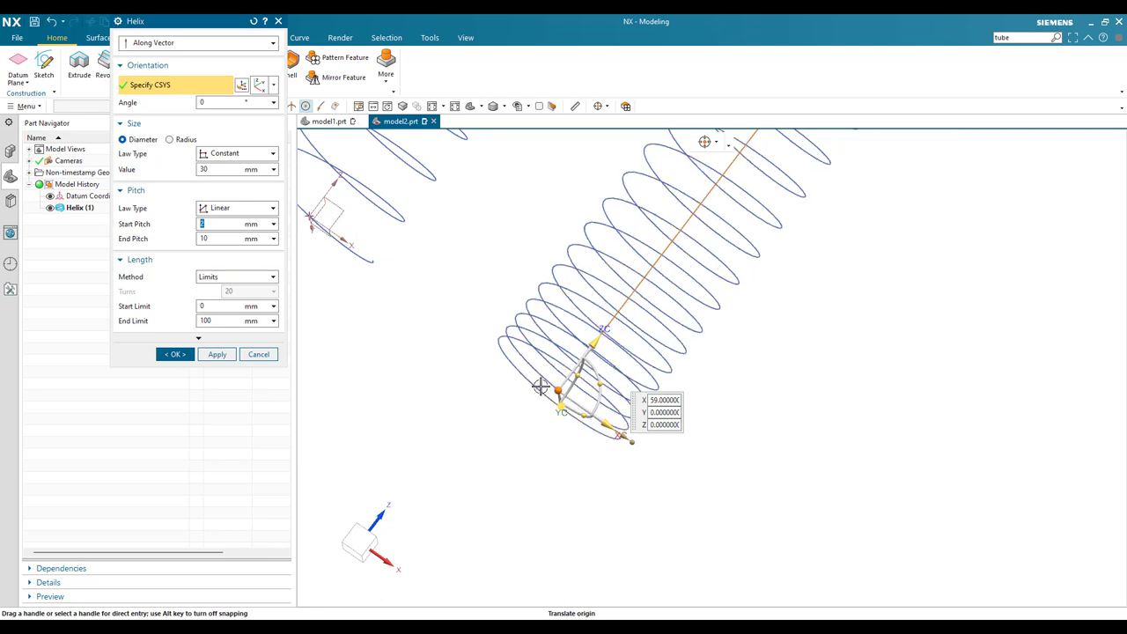
# Create the second helix with an end pitch of 10 mm, keeping the Helix command active.
pyautogui.scroll(-2, 544, 384)
pyautogui.scroll(-1, 687, 188)
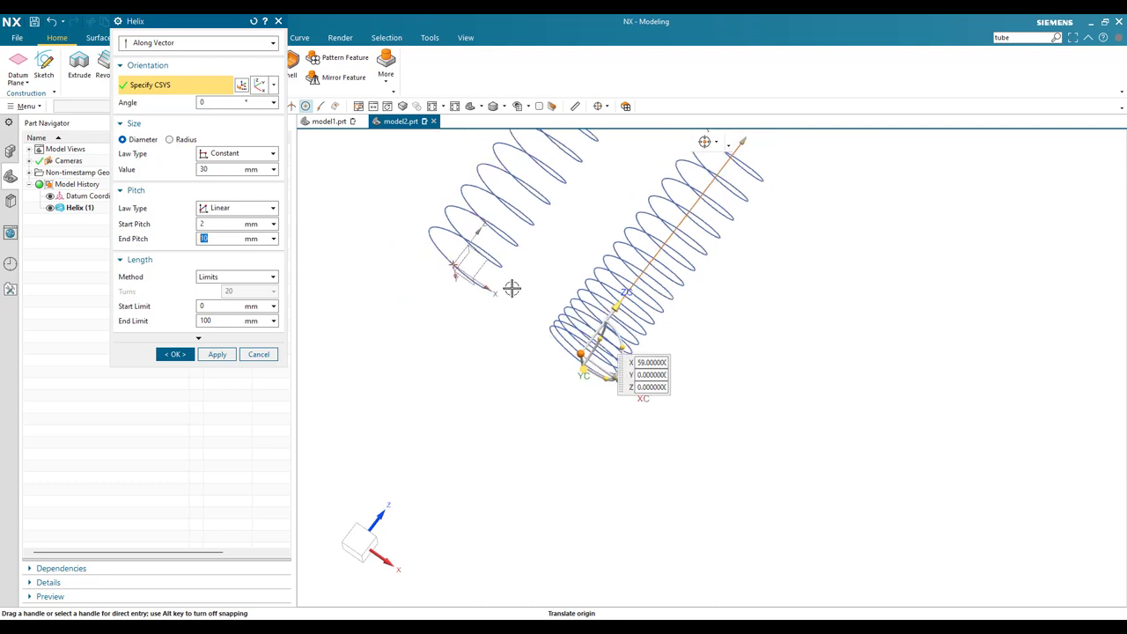
pyautogui.scroll(2, 650, 201)
pyautogui.scroll(-3, 534, 358)
pyautogui.scroll(1, 559, 319)
pyautogui.scroll(1, 538, 361)
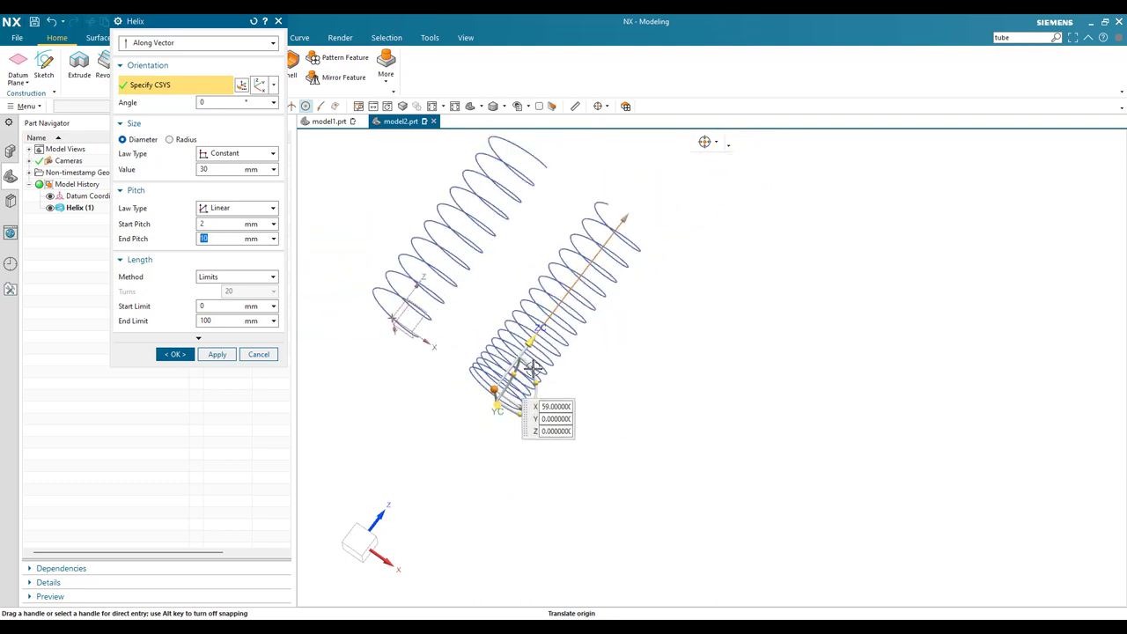
pyautogui.scroll(-2, 608, 352)
pyautogui.scroll(2, 446, 390)
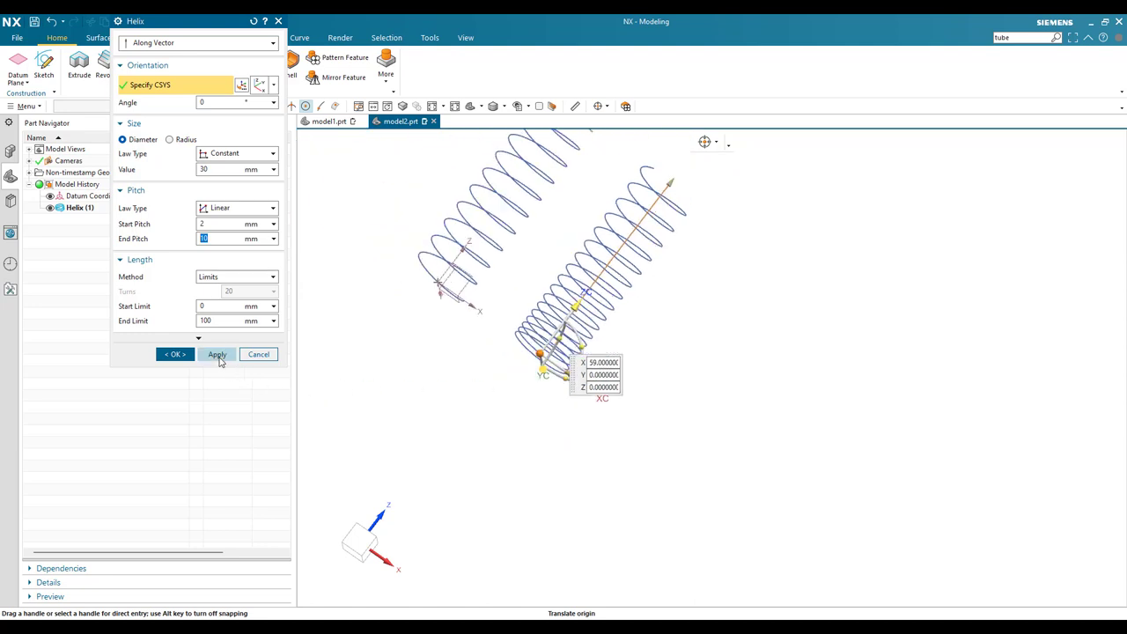
pyautogui.click(218, 355)
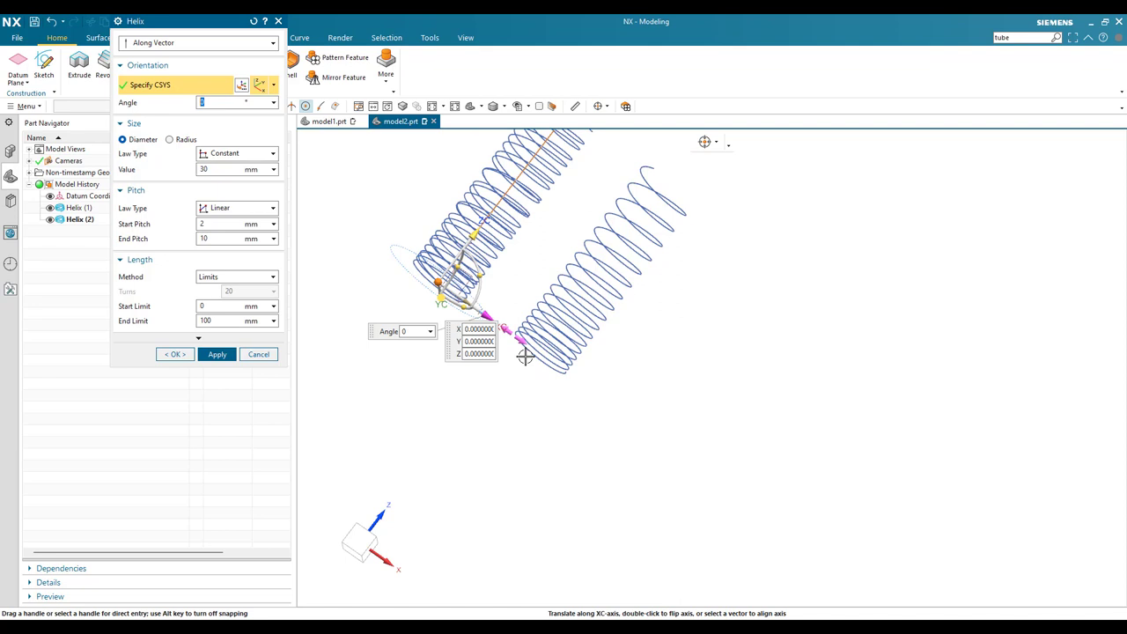
# Move the third helix's coordinate system to X 114 mm, beside the variable-pitch helix.
pyautogui.moveTo(523, 355); pyautogui.dragTo(667, 468)
pyautogui.keyDown('shift'); pyautogui.moveTo(592, 446); pyautogui.dragTo(552, 425, button='middle'); pyautogui.keyUp('shift')
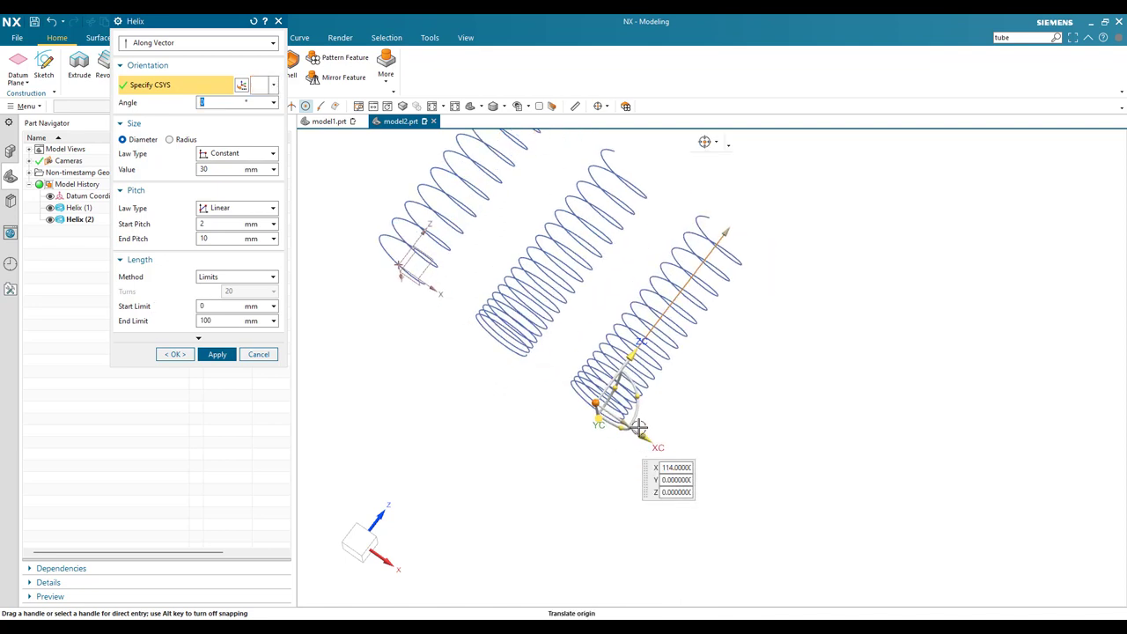
pyautogui.scroll(2, 639, 428)
pyautogui.scroll(-2, 599, 382)
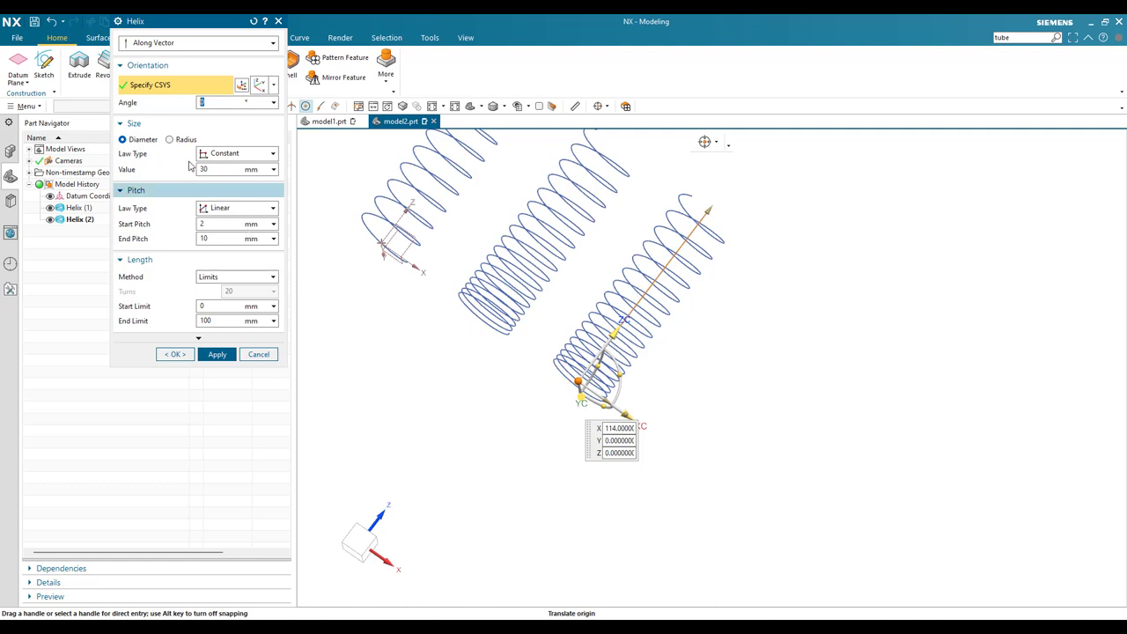
# Create the third helix as a taper, using a Linear diameter law from 30 mm to 2 mm.
pyautogui.click(223, 155)
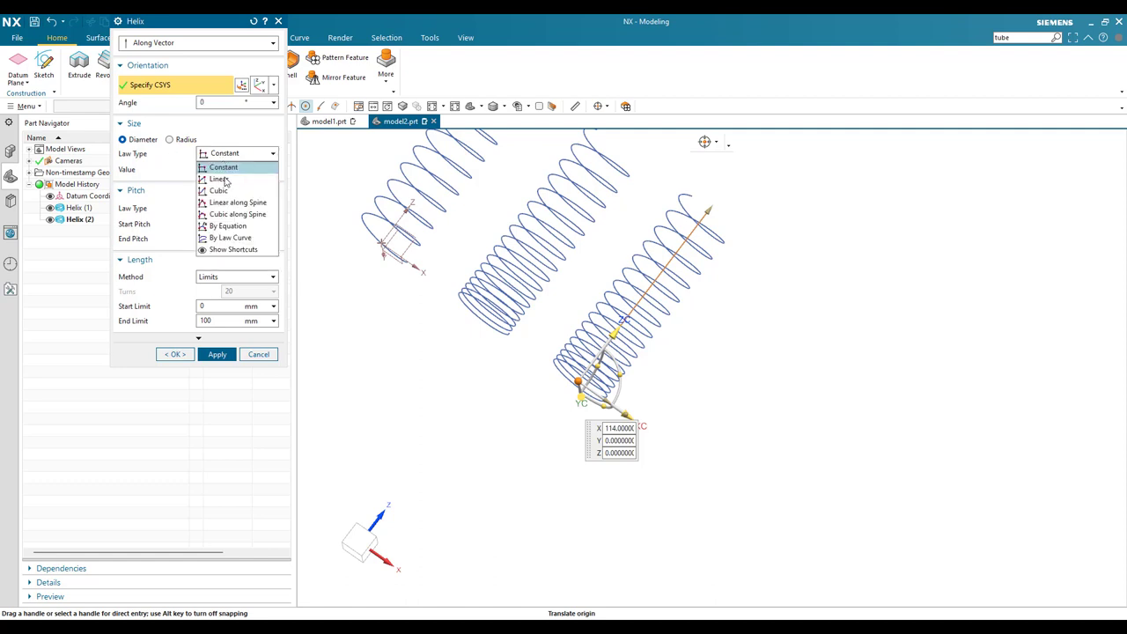
pyautogui.click(220, 179)
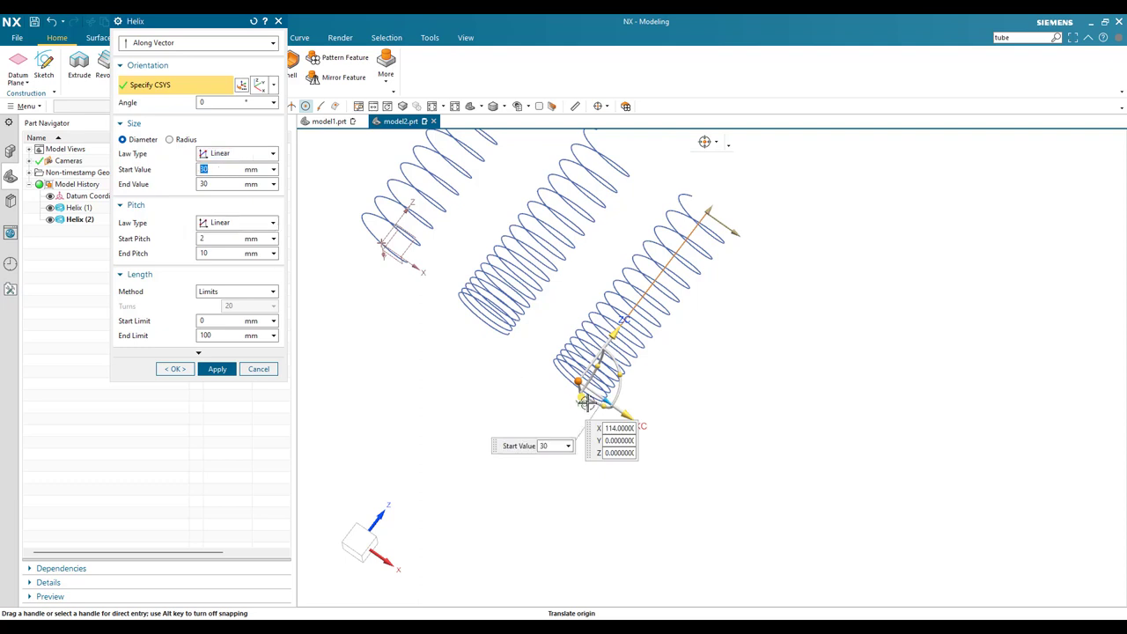
pyautogui.click(207, 183)
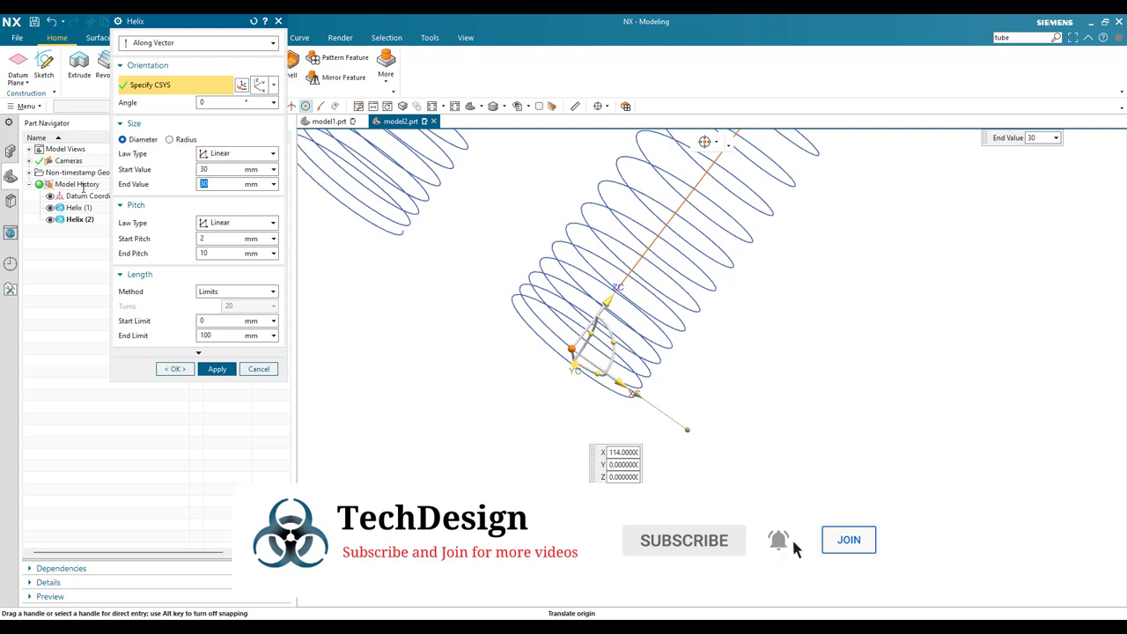
pyautogui.write('2')
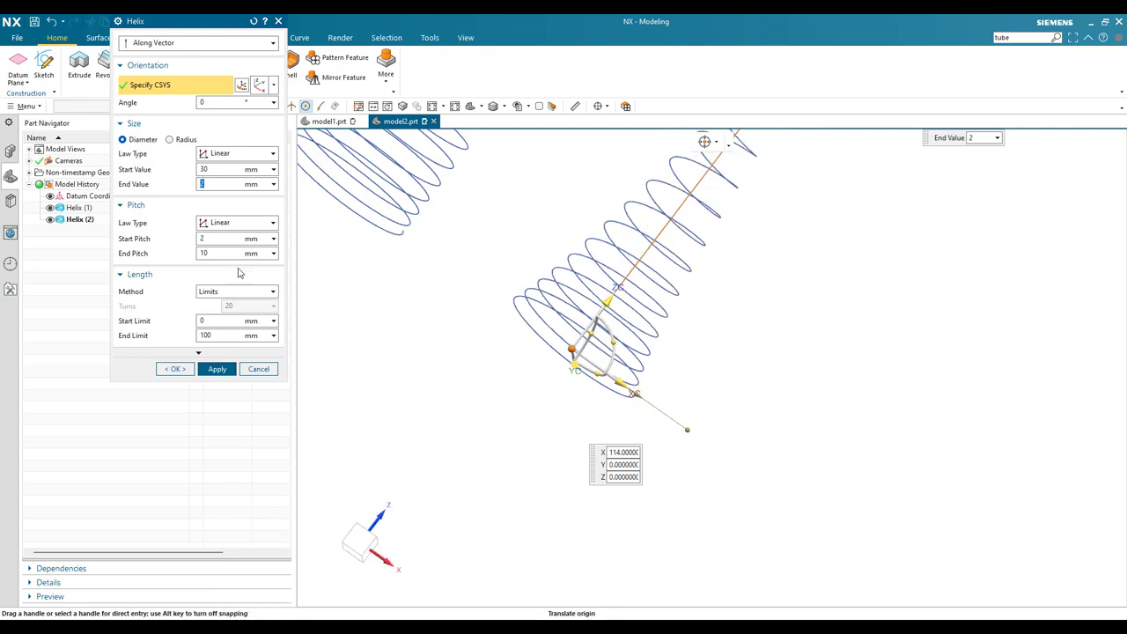
pyautogui.scroll(-4, 522, 400)
pyautogui.scroll(4, 648, 249)
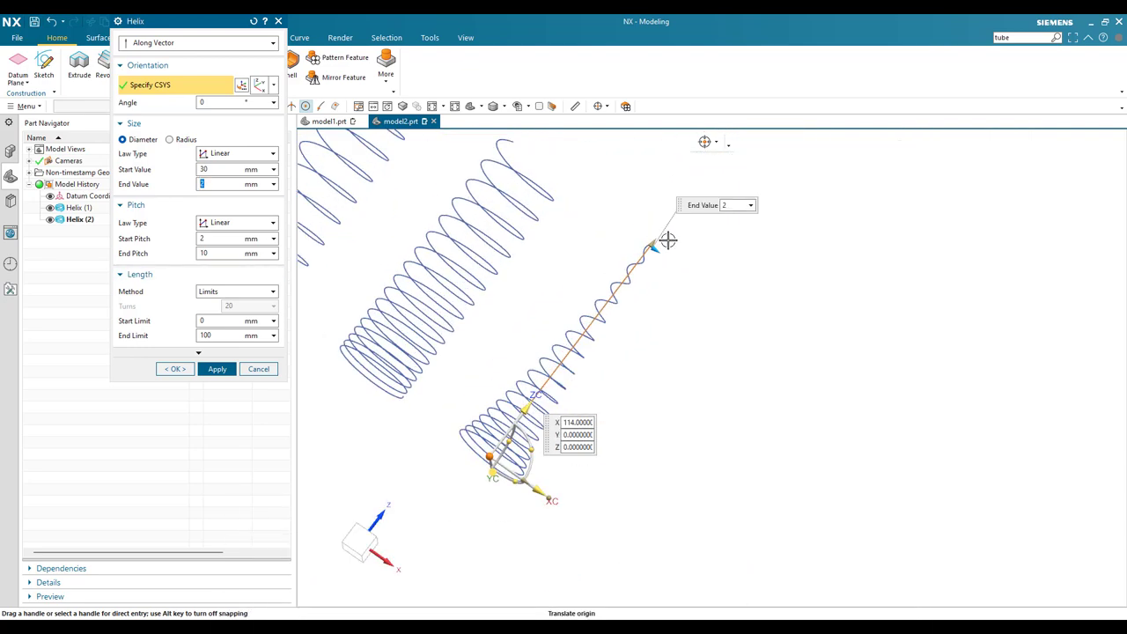
pyautogui.scroll(-4, 671, 251)
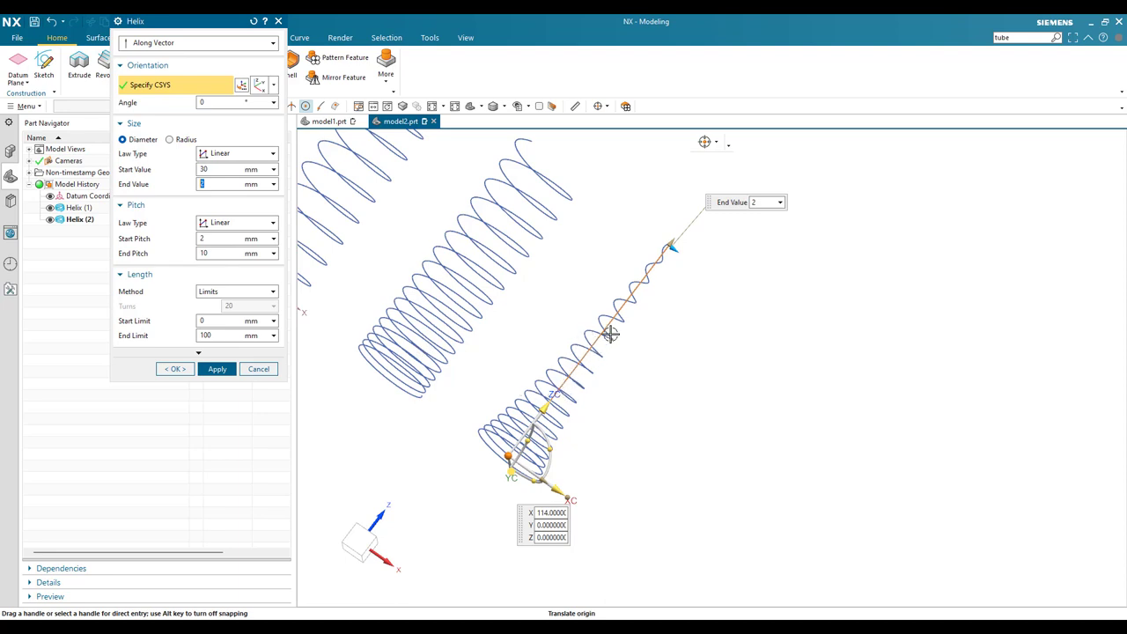
pyautogui.click(173, 369)
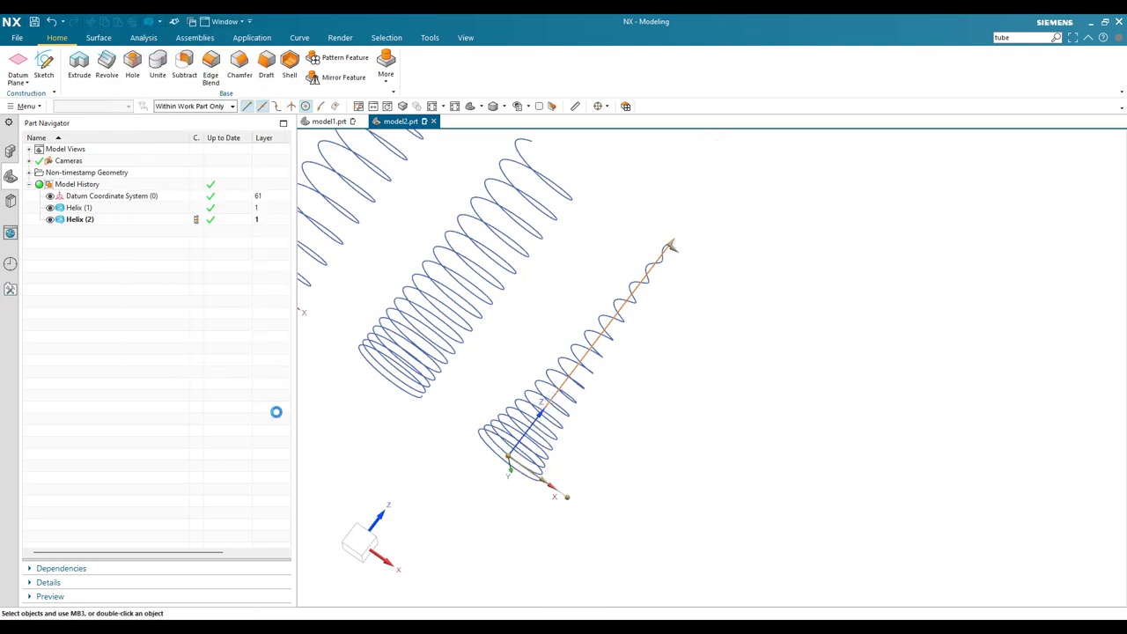
pyautogui.scroll(-2, 689, 357)
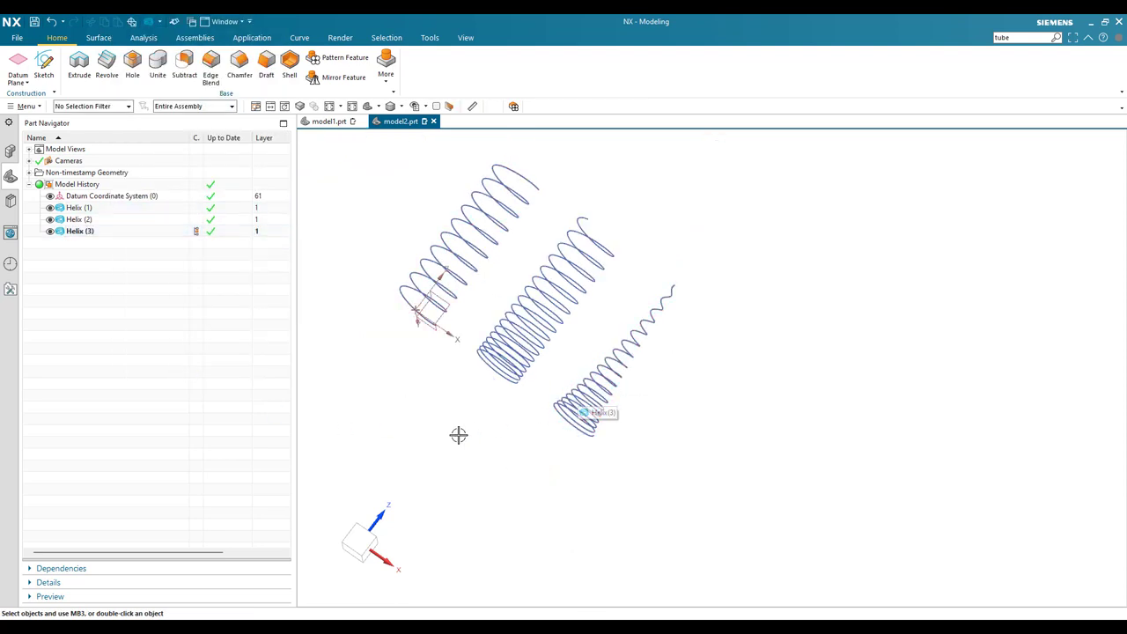
# Start another helix along a vector at the origin and choose the Linear law for its pitch.
pyautogui.click(150, 22)
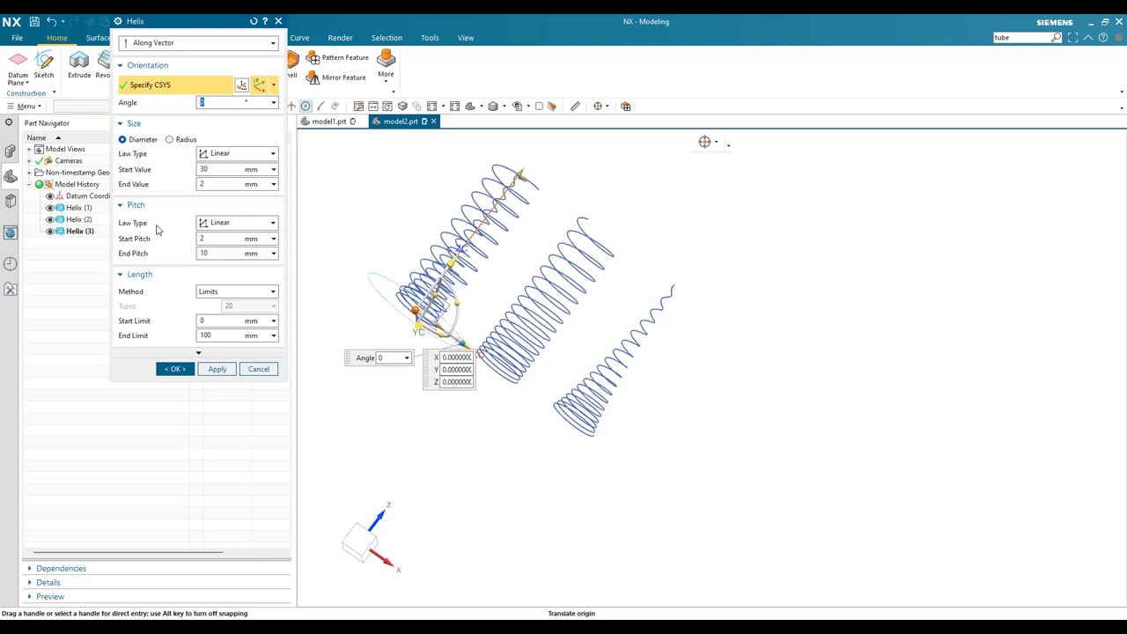
pyautogui.click(218, 229)
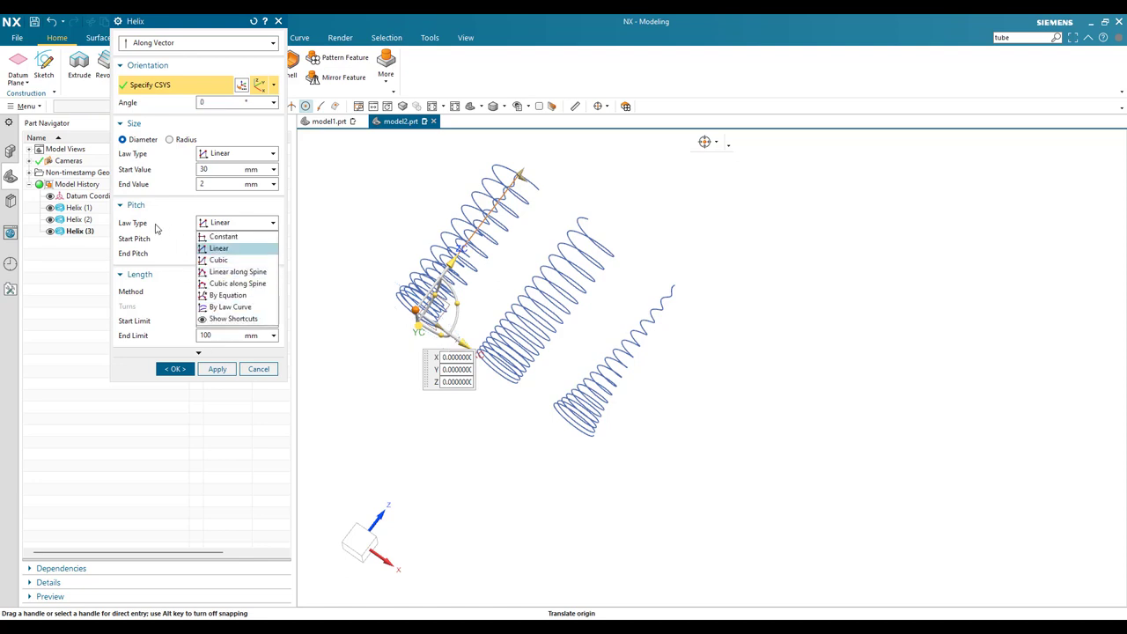
pyautogui.click(220, 247)
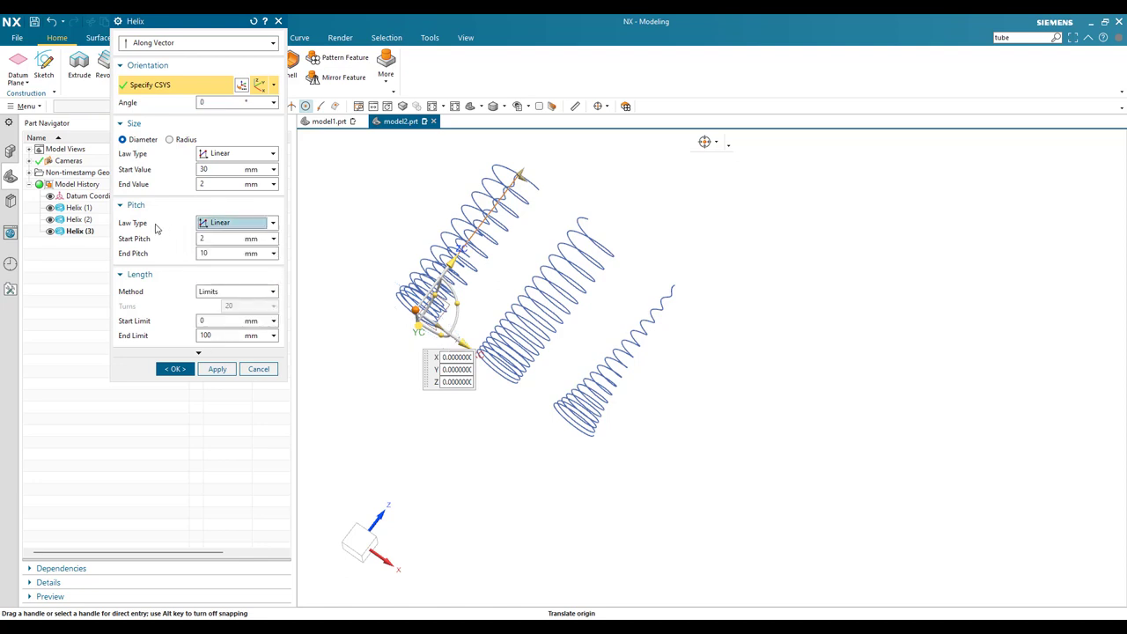